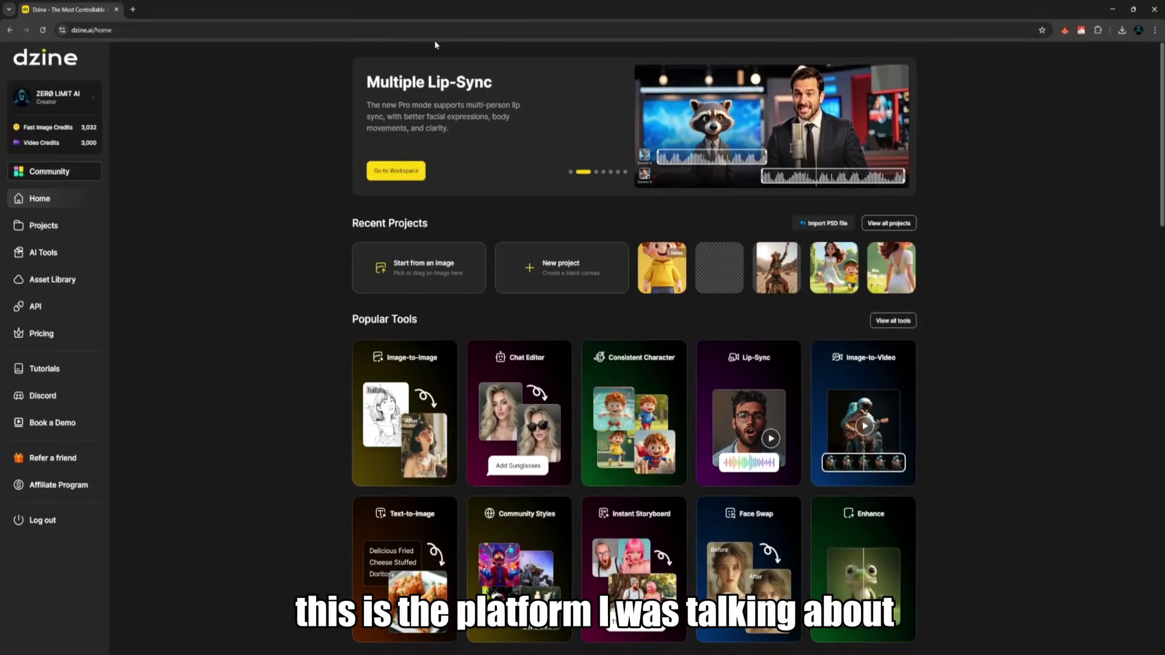
{"action": "scroll", "coordinate": [214, 261], "scroll_direction": "down", "scroll_amount": 2}
{"action": "scroll", "coordinate": [216, 265], "scroll_direction": "down", "scroll_amount": 3}
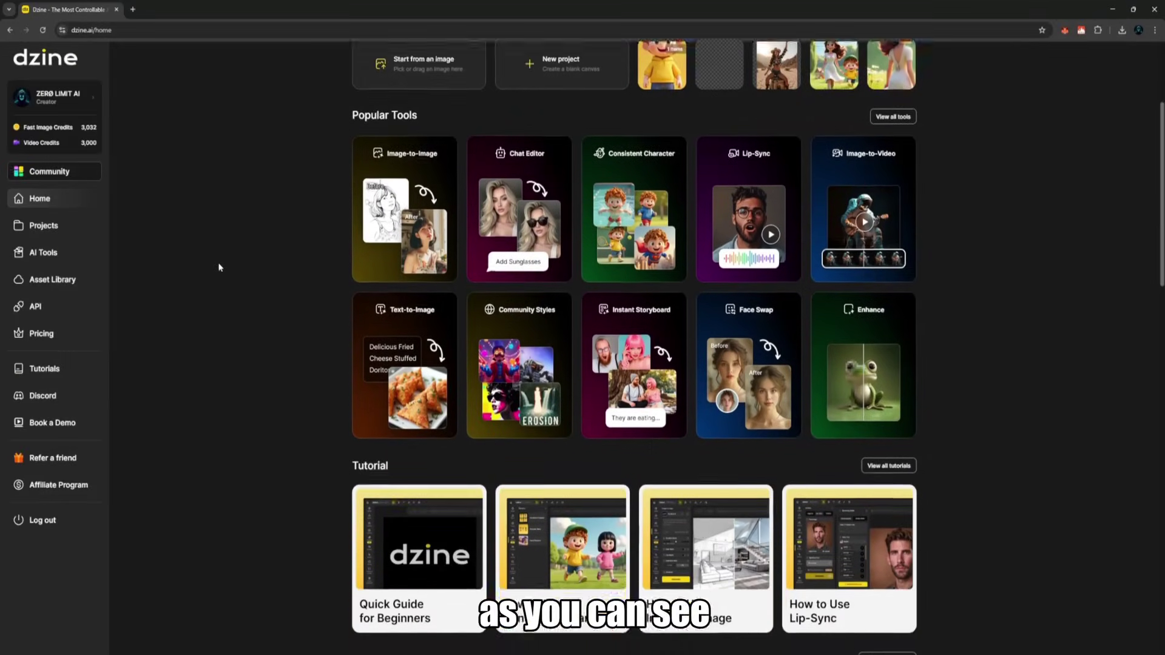
{"action": "scroll", "coordinate": [261, 271], "scroll_direction": "up", "scroll_amount": 3}
{"action": "scroll", "coordinate": [301, 274], "scroll_direction": "up", "scroll_amount": 2}
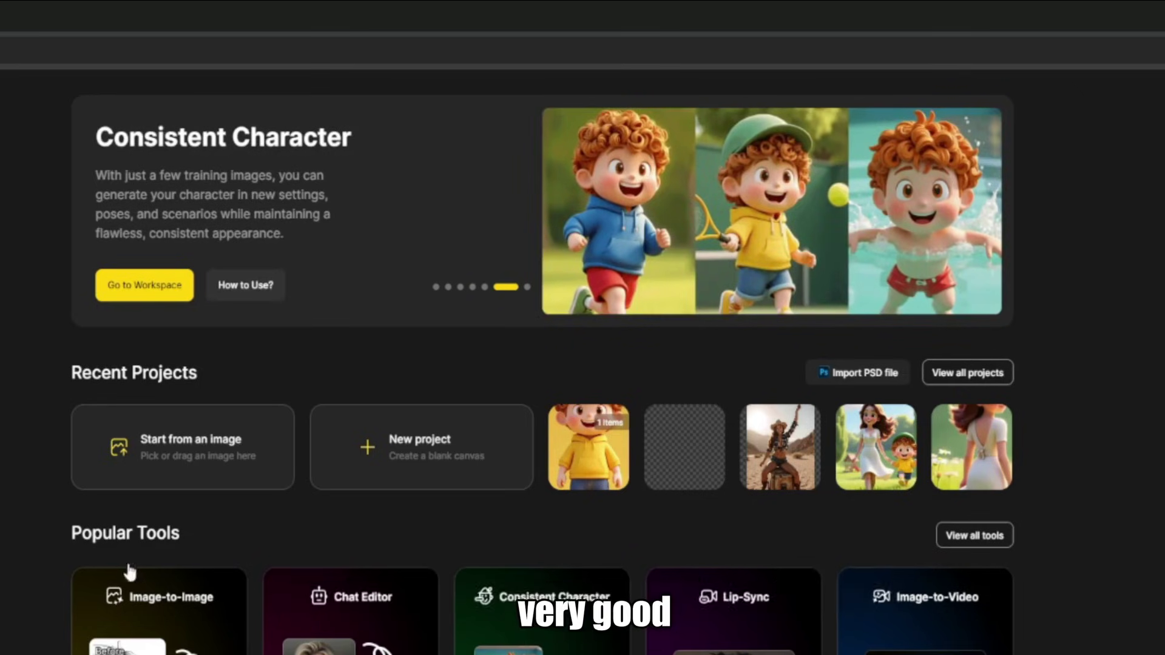
{"action": "scroll", "coordinate": [127, 561], "scroll_direction": "down", "scroll_amount": 1}
{"action": "scroll", "coordinate": [547, 243], "scroll_direction": "down", "scroll_amount": 1}
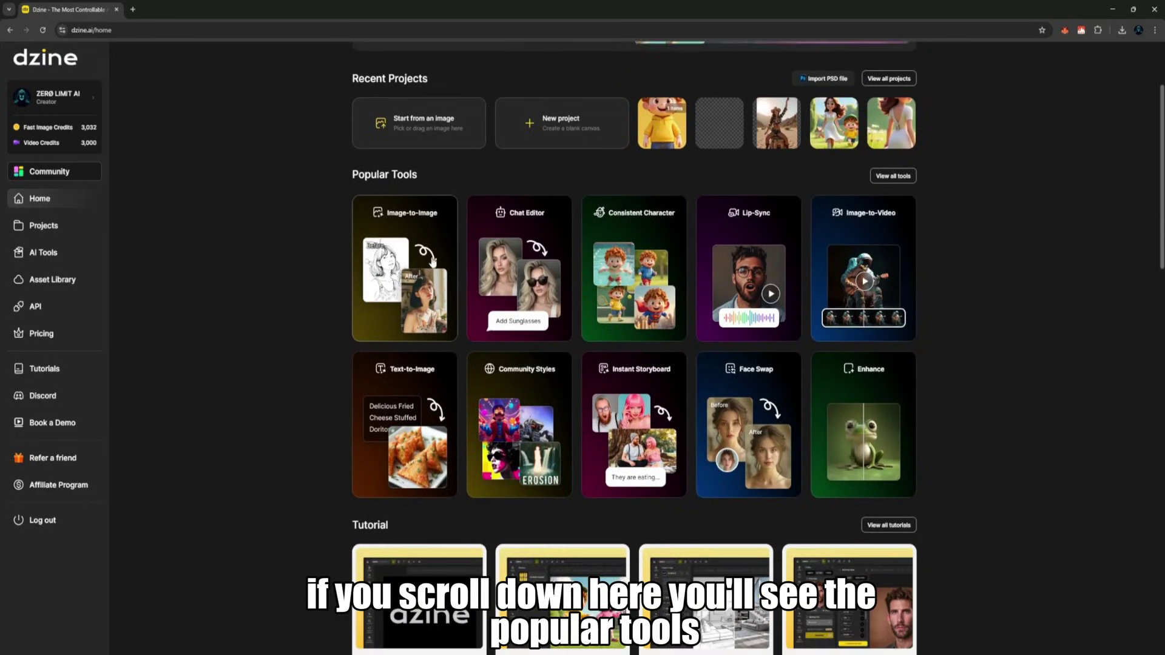
{"action": "scroll", "coordinate": [751, 395], "scroll_direction": "down", "scroll_amount": 4}
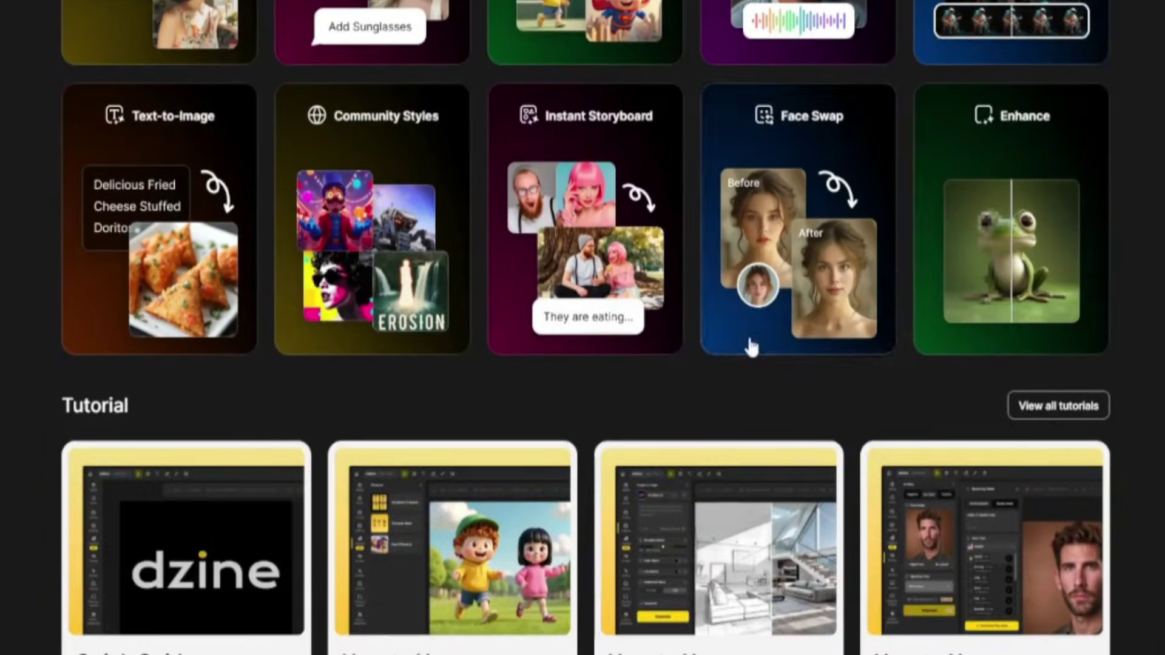
{"action": "scroll", "coordinate": [768, 358], "scroll_direction": "down", "scroll_amount": 1}
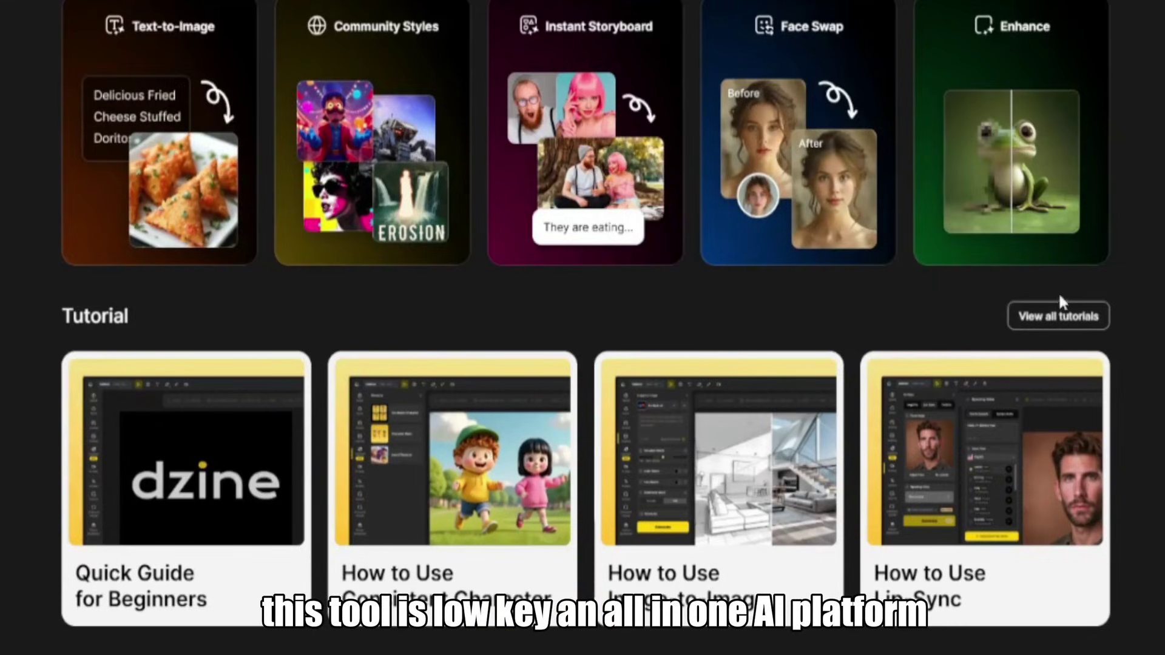
{"action": "scroll", "coordinate": [1062, 303], "scroll_direction": "down", "scroll_amount": 3}
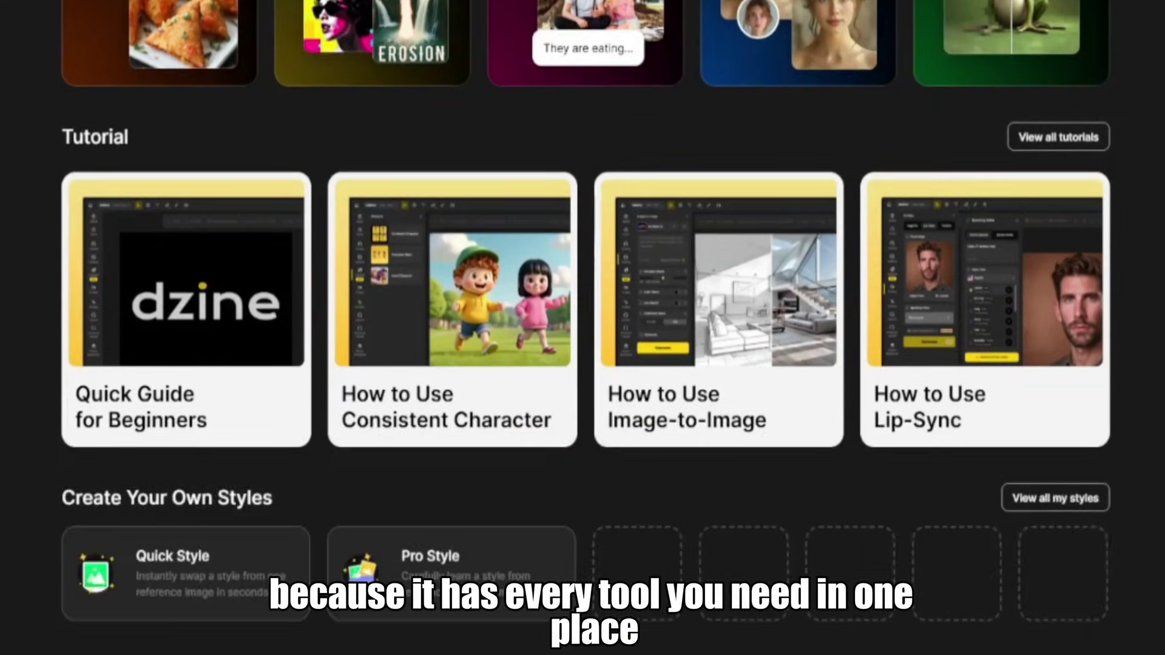
{"action": "scroll", "coordinate": [1127, 303], "scroll_direction": "down", "scroll_amount": 1}
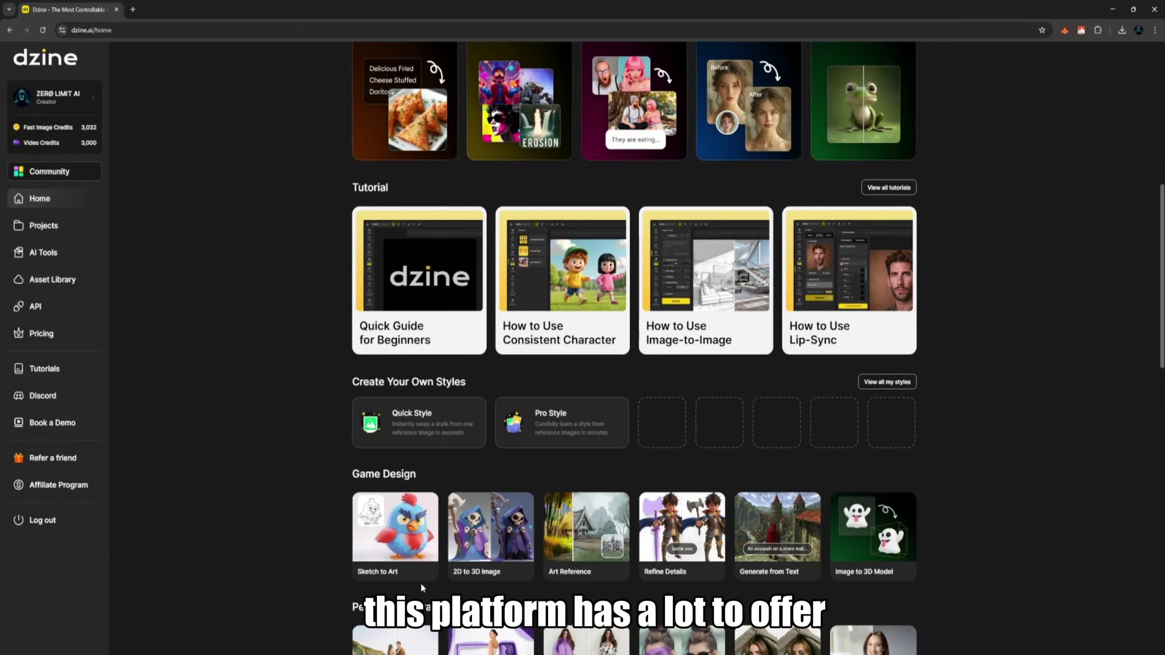
{"action": "scroll", "coordinate": [420, 584], "scroll_direction": "down", "scroll_amount": 2}
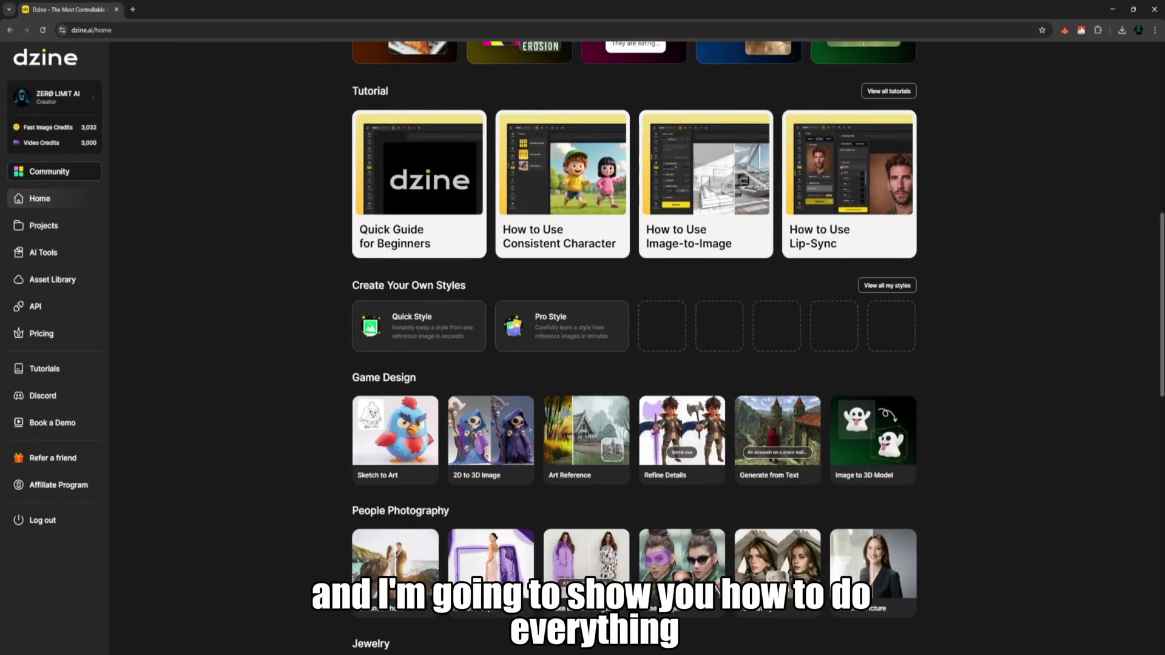
{"action": "scroll", "coordinate": [634, 346], "scroll_direction": "down", "scroll_amount": 1}
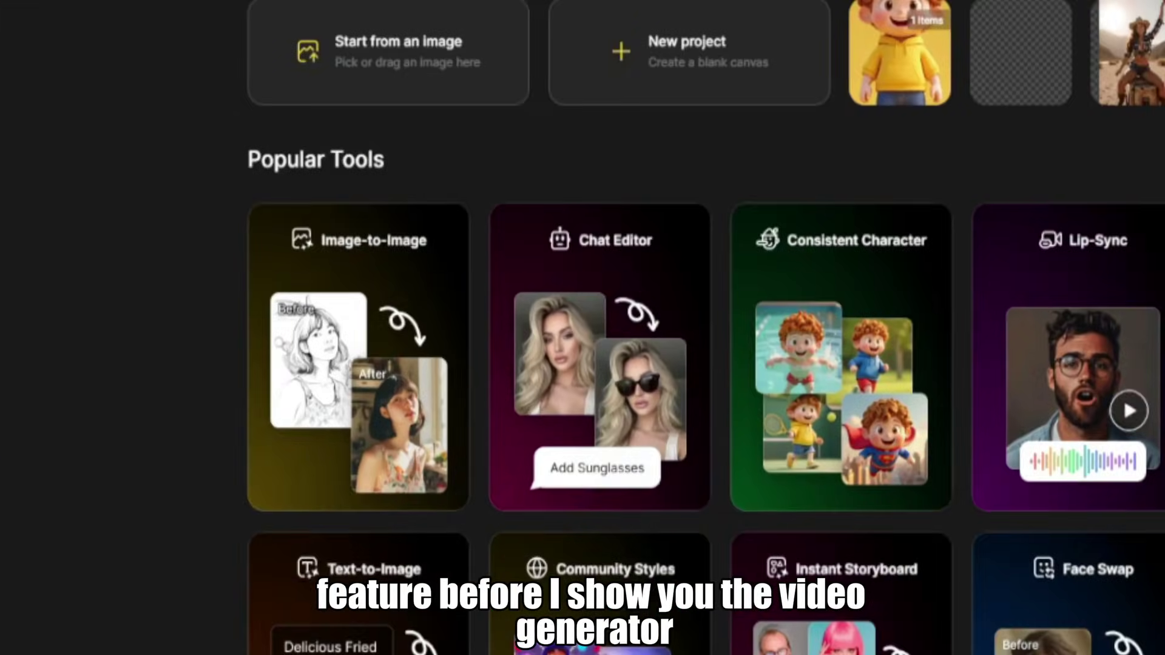
- Regenerate the cartoon boy reading a book in a library with Nano Banana Pro, then bring up its download options
{"action": "left_click", "coordinate": [662, 280]}
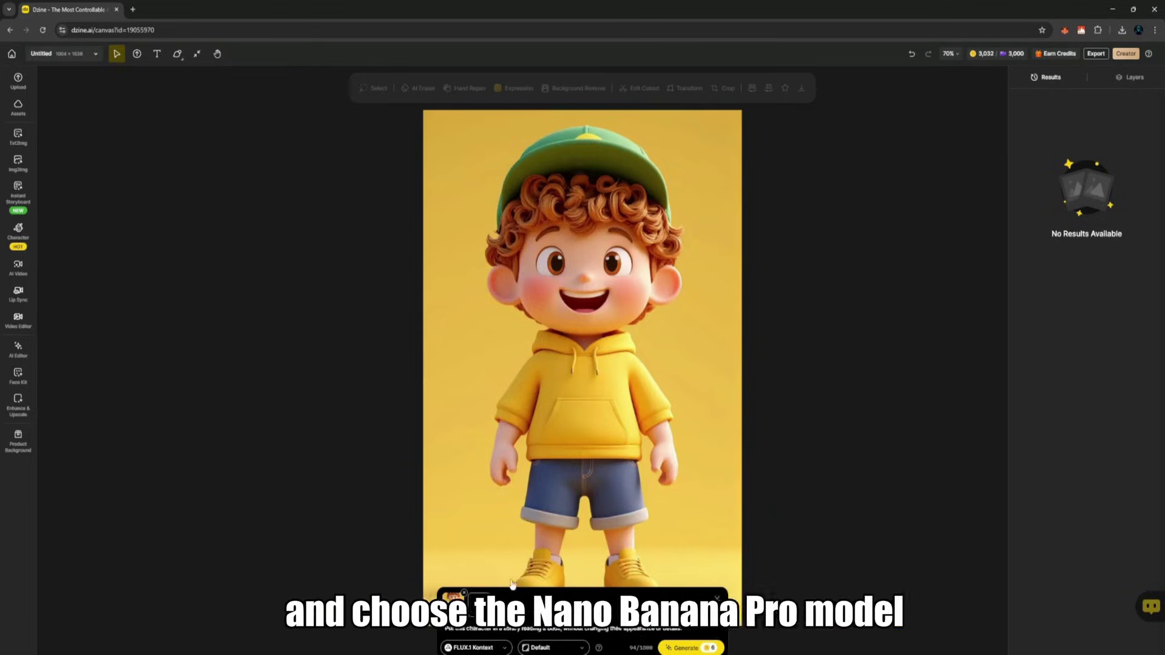
{"action": "left_click", "coordinate": [474, 647]}
{"action": "left_click", "coordinate": [496, 589]}
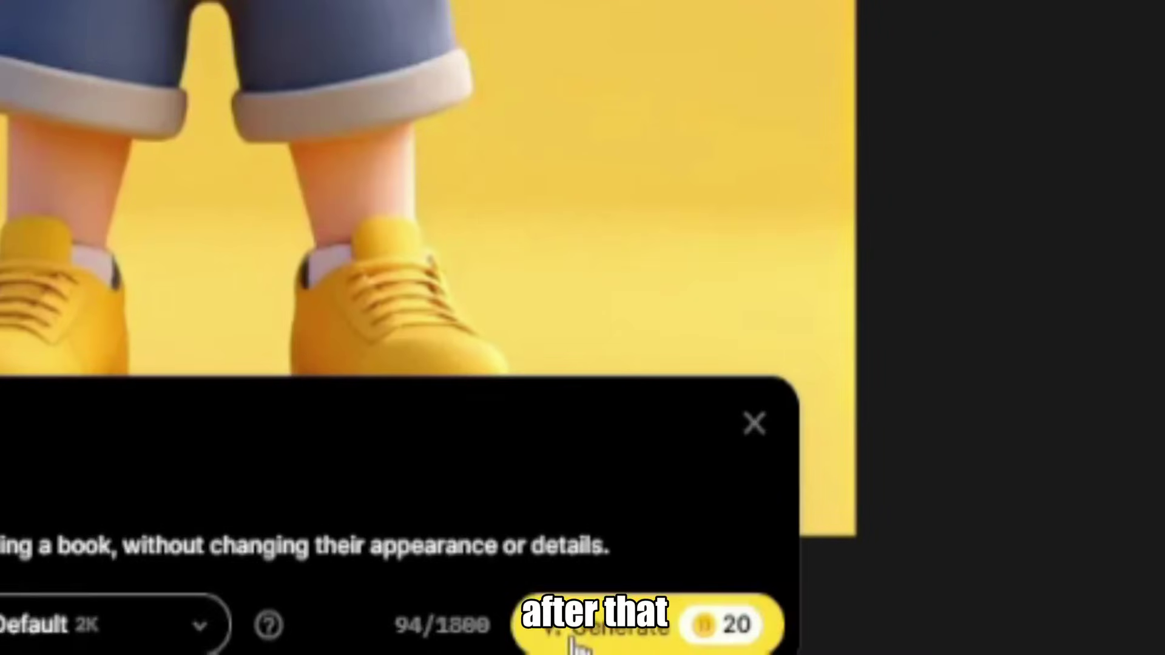
{"action": "left_click", "coordinate": [577, 646]}
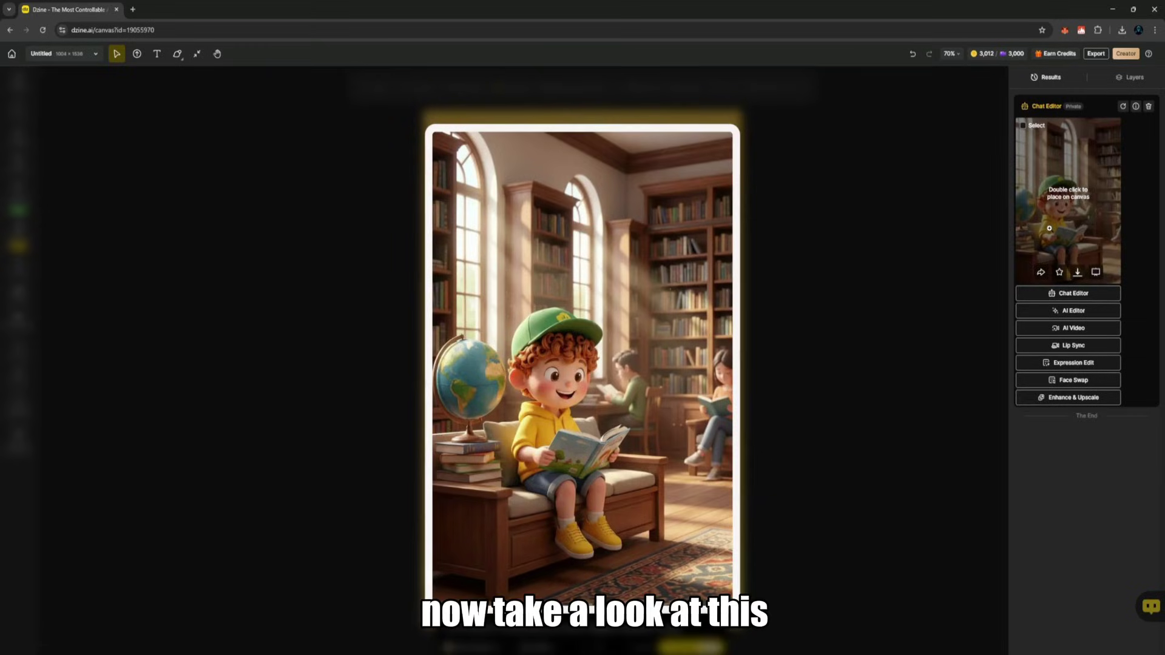
{"action": "left_click", "coordinate": [1051, 233]}
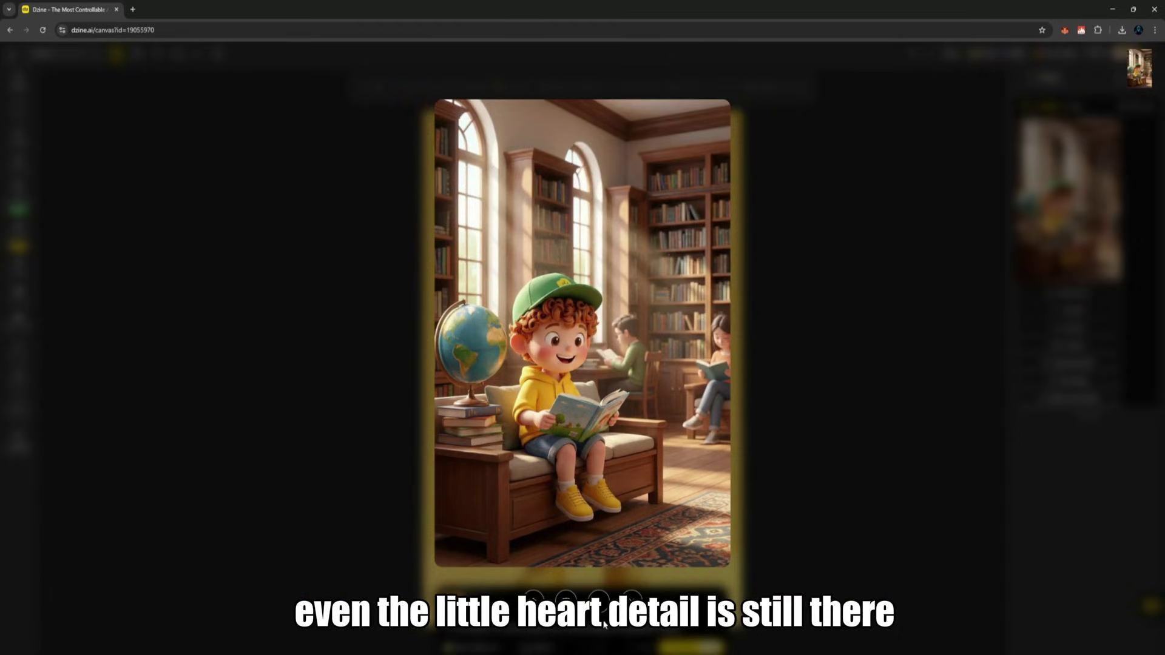
{"action": "left_click", "coordinate": [598, 597]}
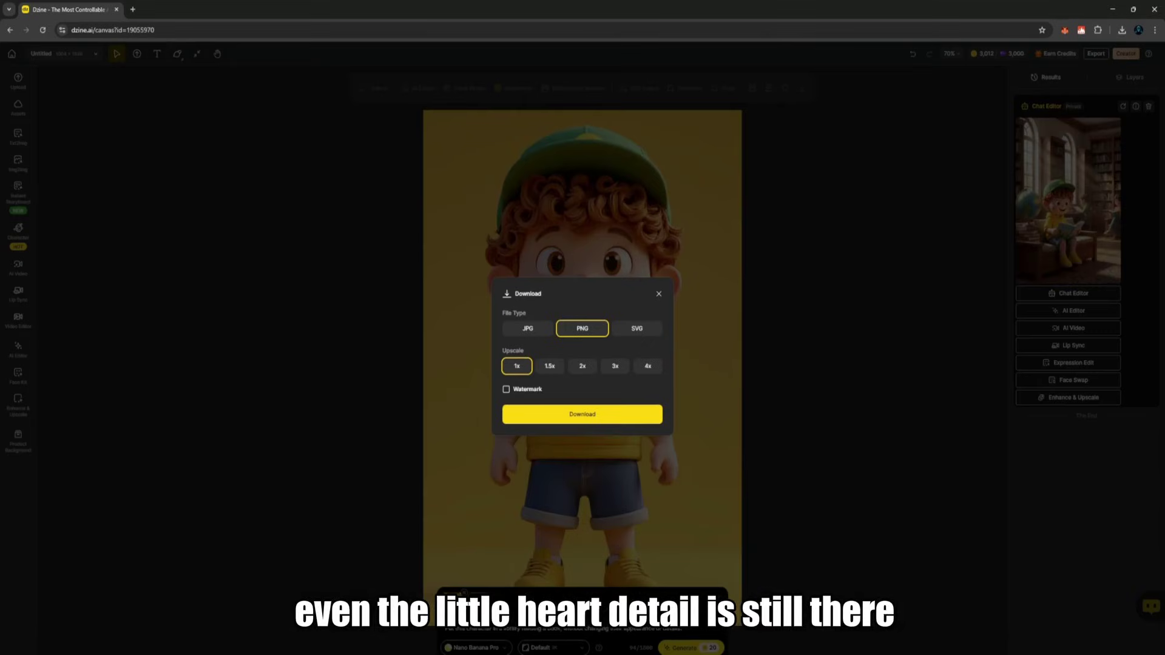
- Download the library-scene image as a 1x PNG file
{"action": "left_click", "coordinate": [603, 417]}
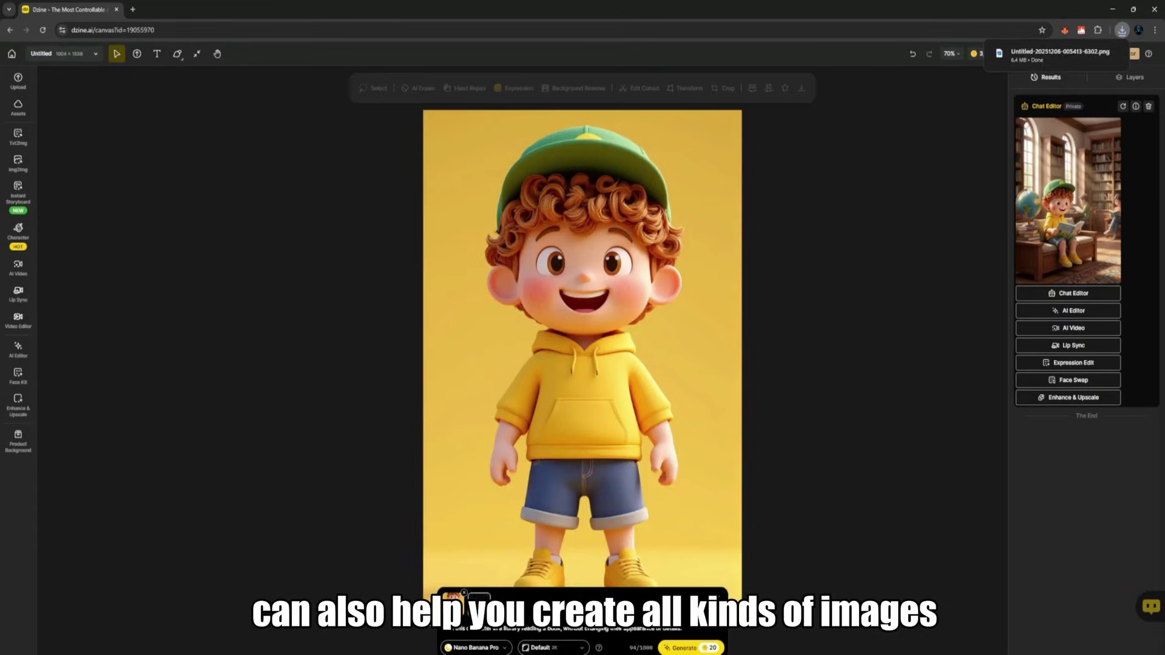
{"action": "left_click", "coordinate": [485, 647]}
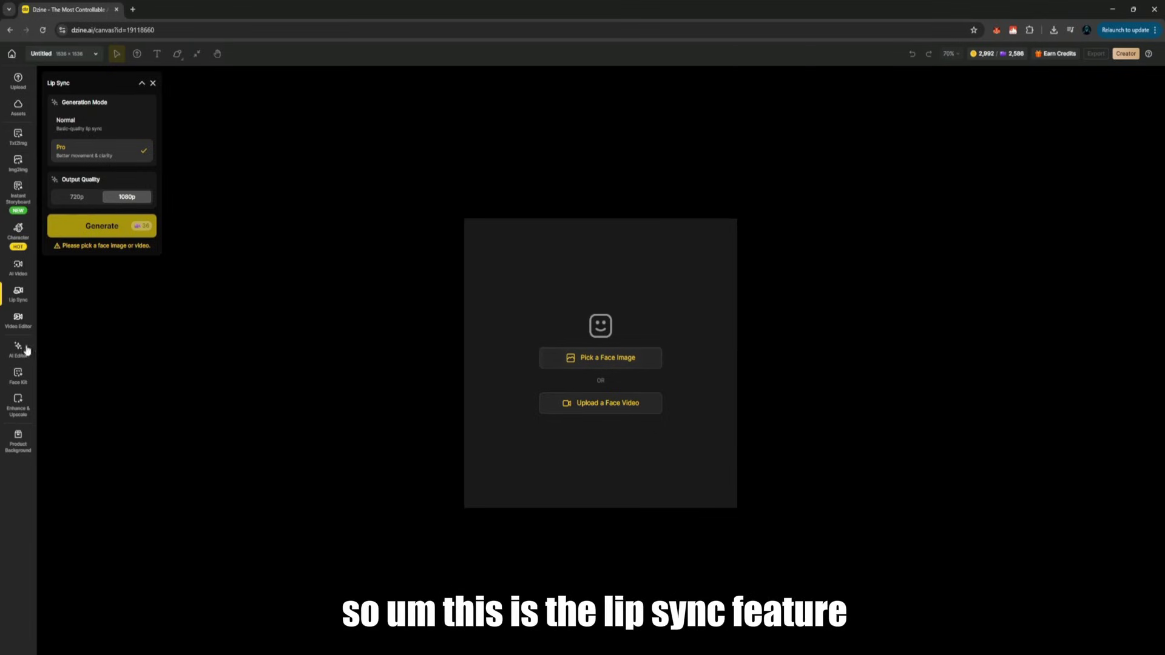
- Load the woman's portrait as the lip-sync face, selecting the detected face and keeping the original crop
{"action": "mouse_move", "coordinate": [17, 301]}
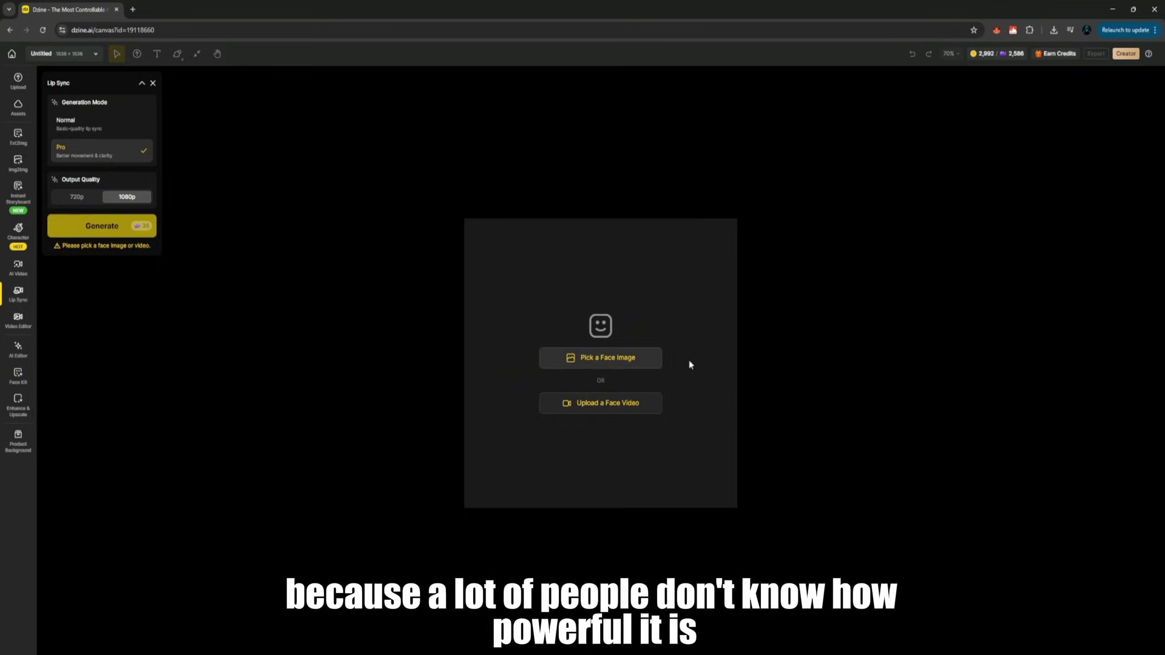
{"action": "left_click", "coordinate": [610, 358]}
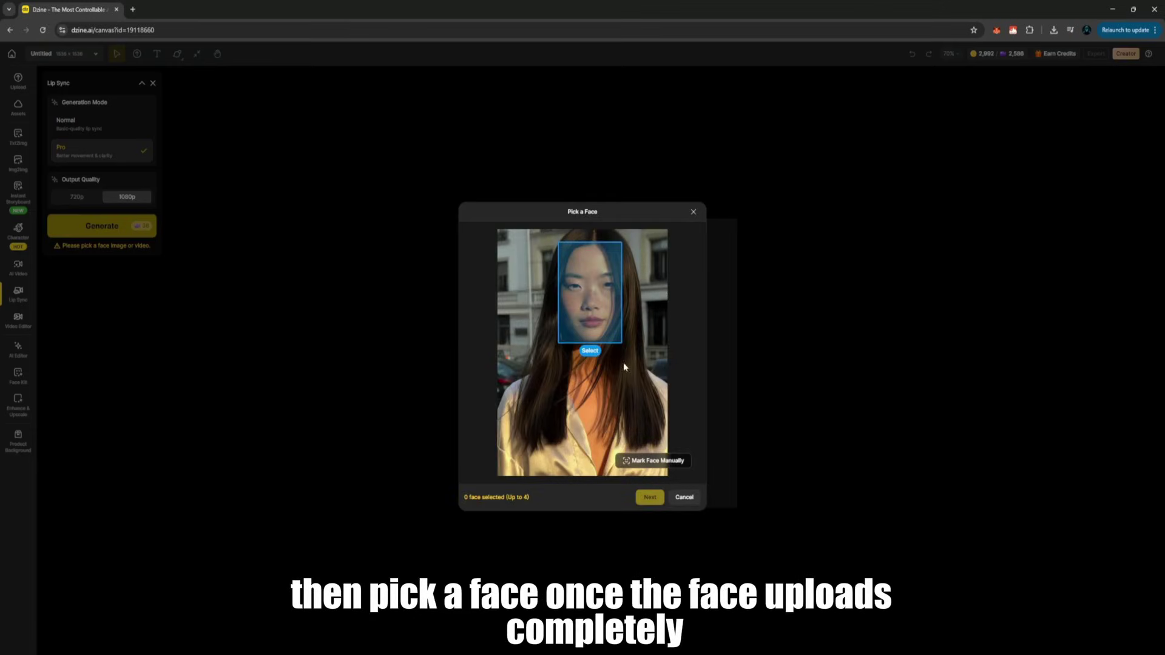
{"action": "left_click", "coordinate": [590, 350]}
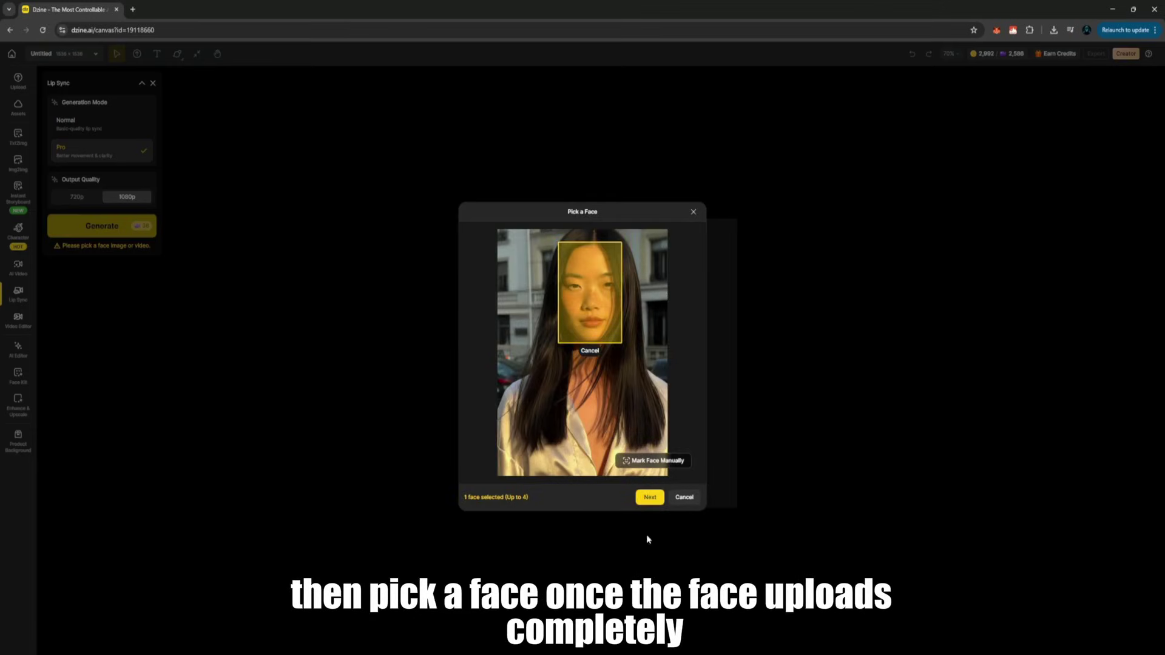
{"action": "left_click", "coordinate": [645, 499]}
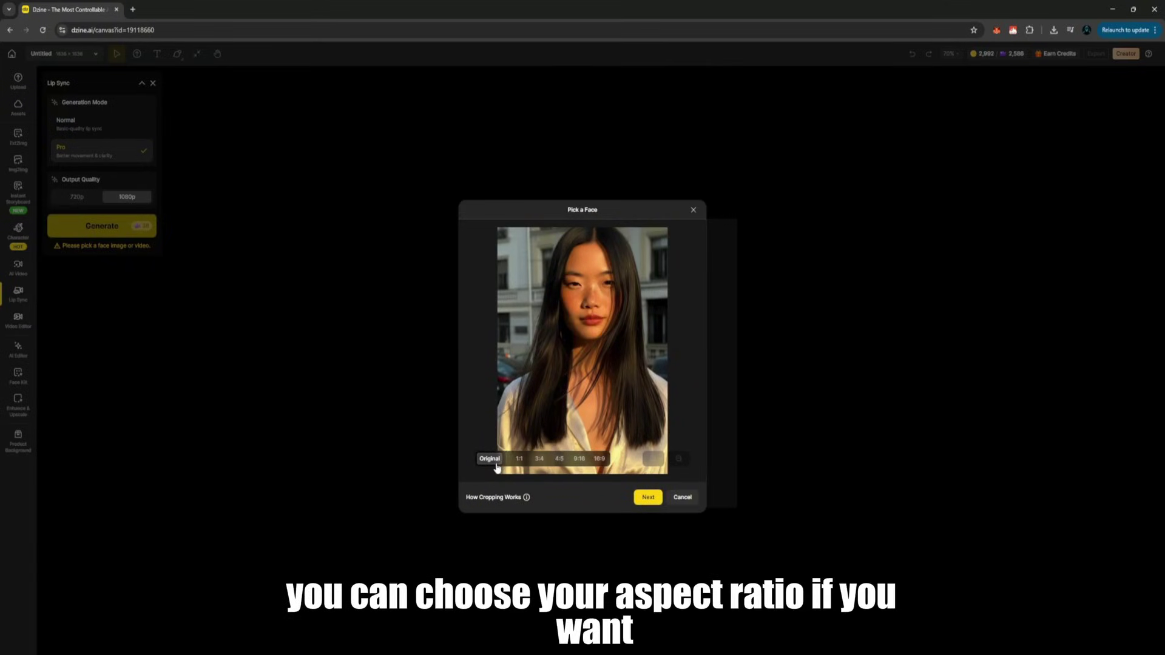
{"action": "left_click", "coordinate": [643, 497]}
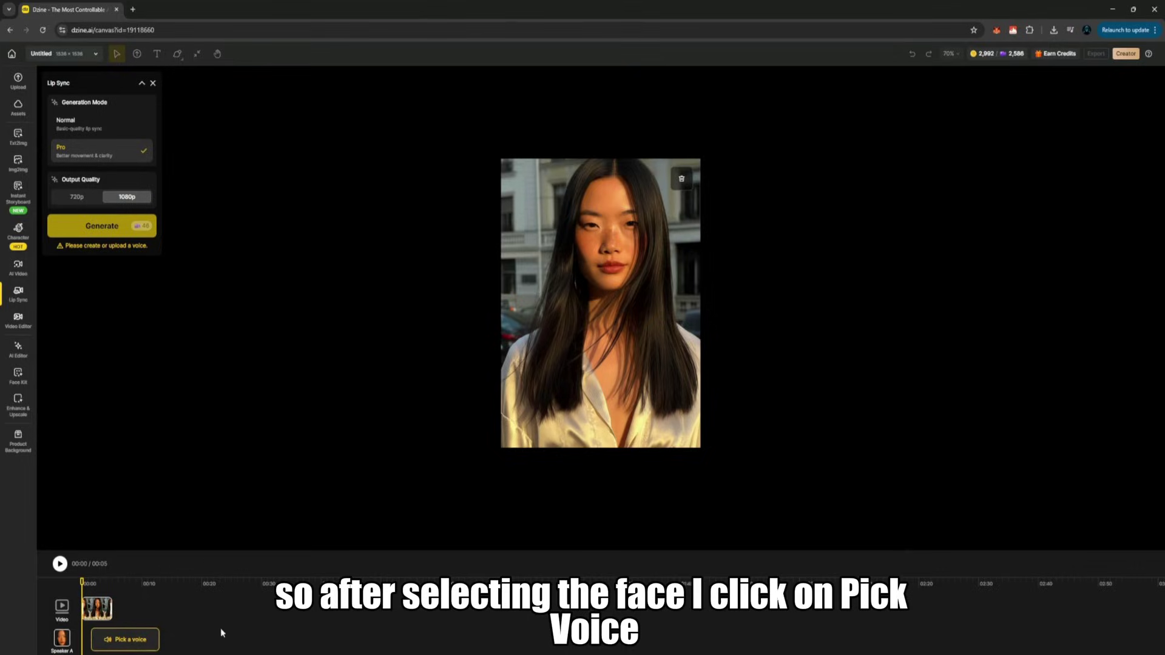
- Upload a voice clip for Speaker A, preview the lip-sync, and generate the 1080p Pro video
{"action": "left_click", "coordinate": [137, 640]}
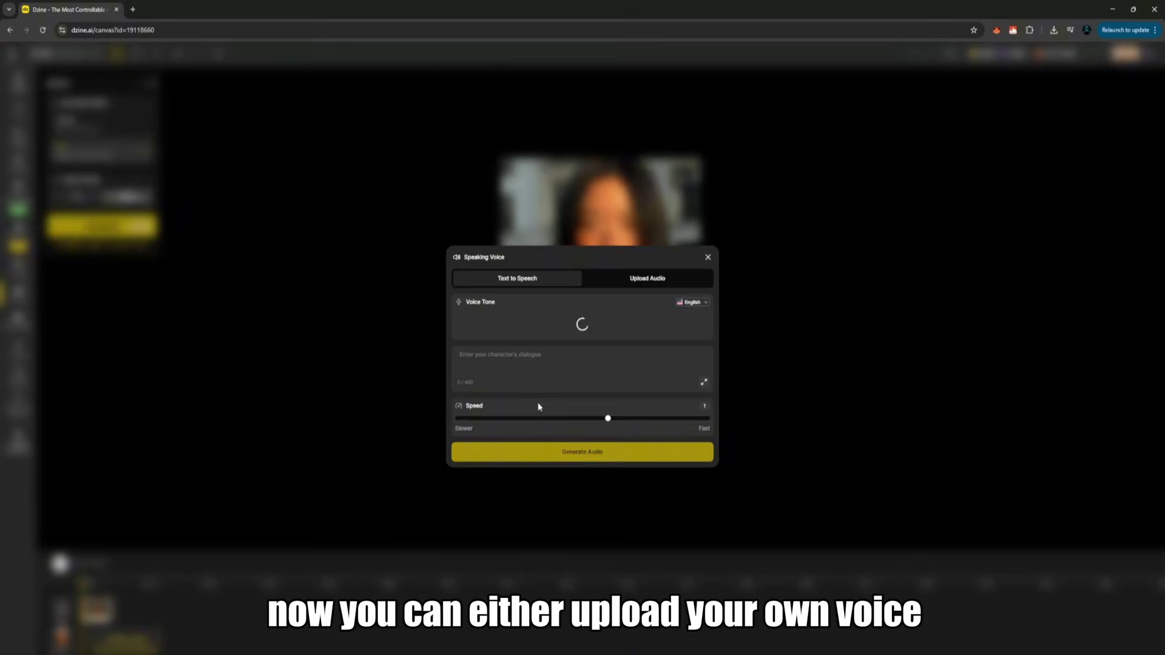
{"action": "left_click", "coordinate": [655, 281]}
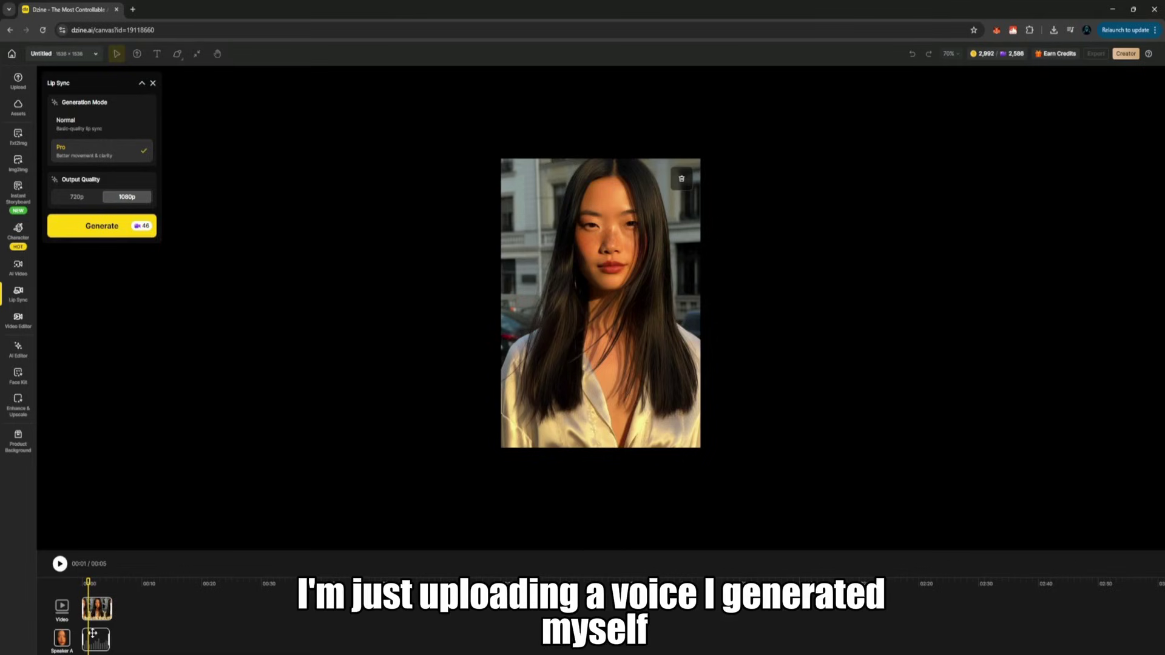
{"action": "mouse_move", "coordinate": [101, 649]}
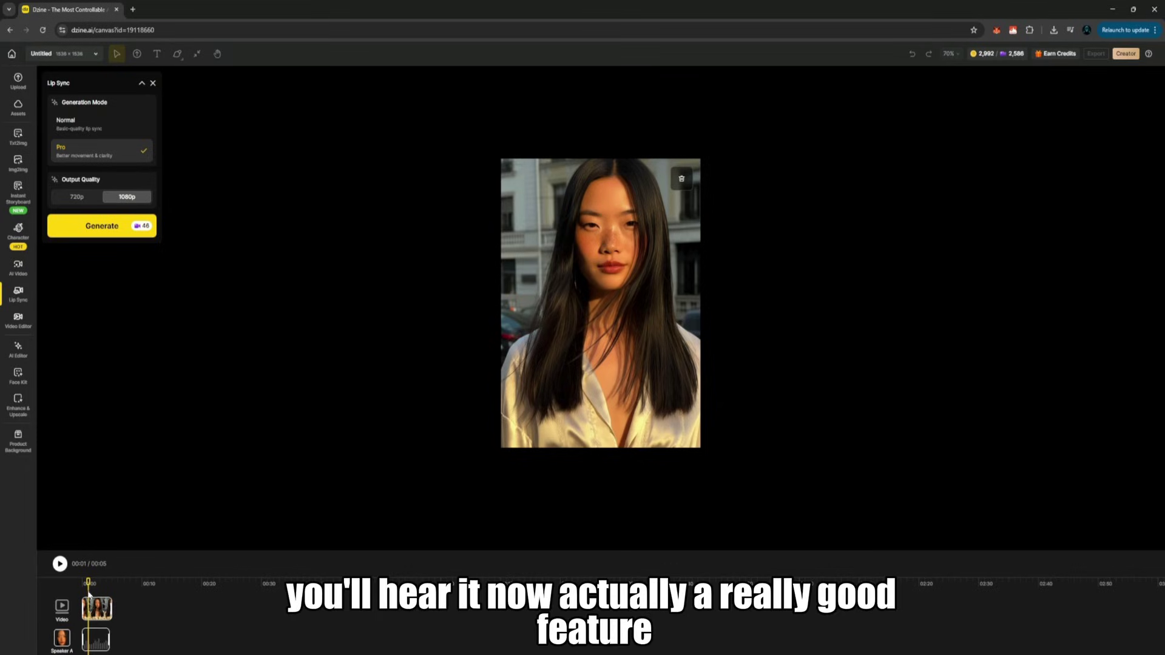
{"action": "left_click", "coordinate": [60, 565]}
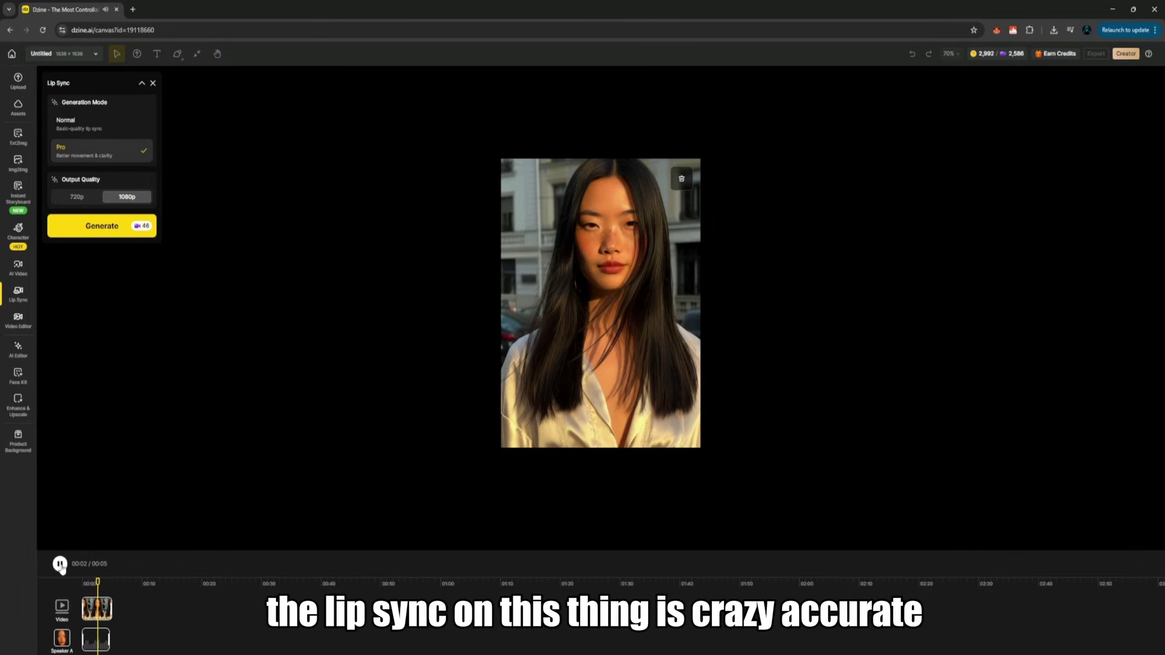
{"action": "left_click", "coordinate": [60, 565]}
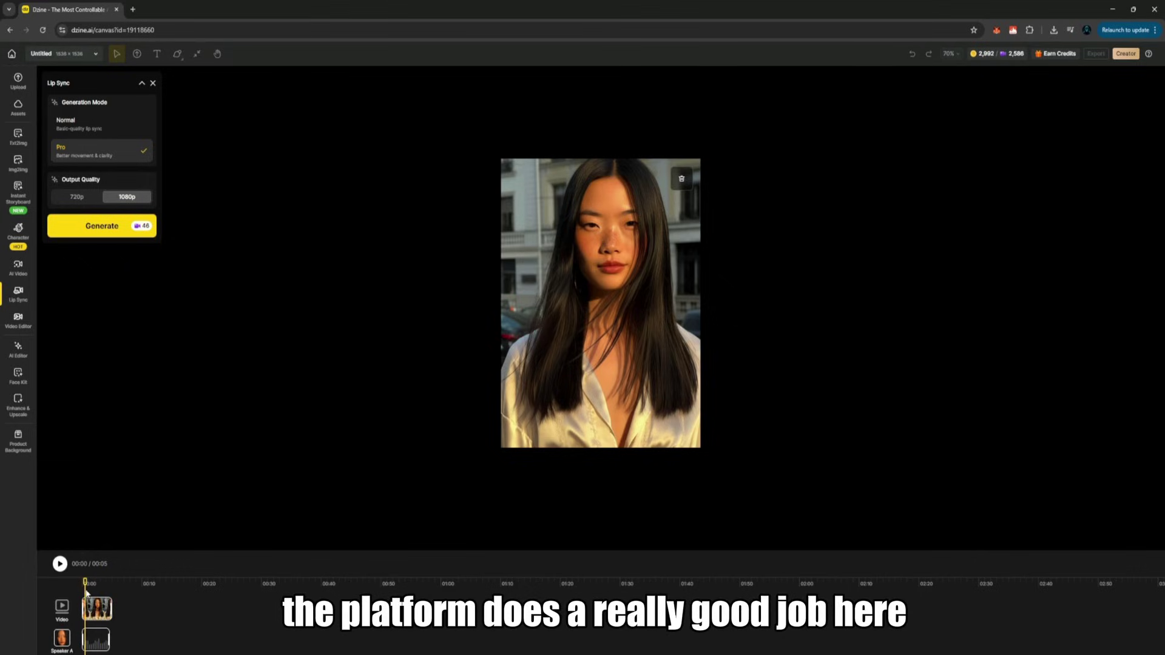
{"action": "left_click", "coordinate": [60, 564]}
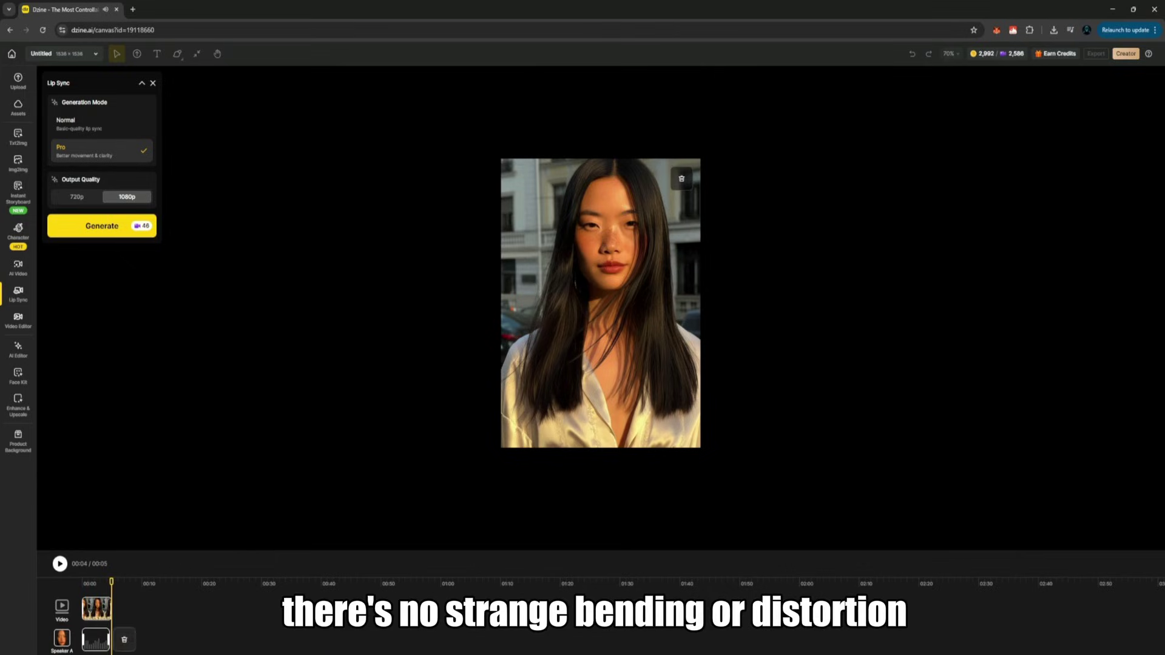
{"action": "mouse_move", "coordinate": [66, 636]}
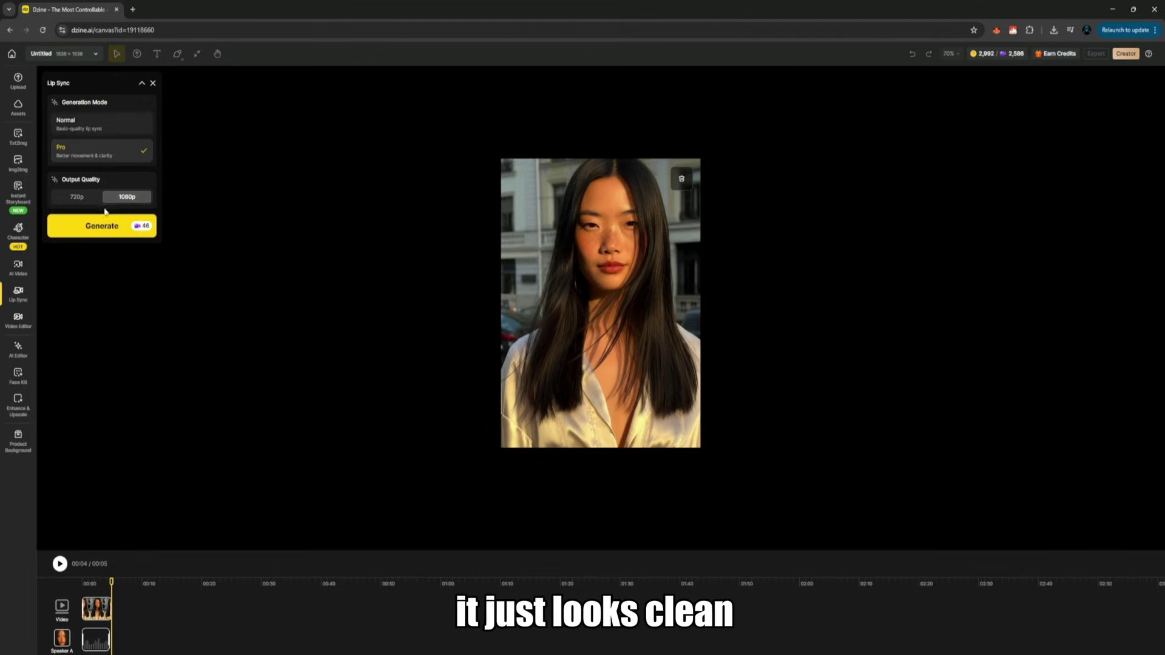
{"action": "left_click", "coordinate": [101, 227]}
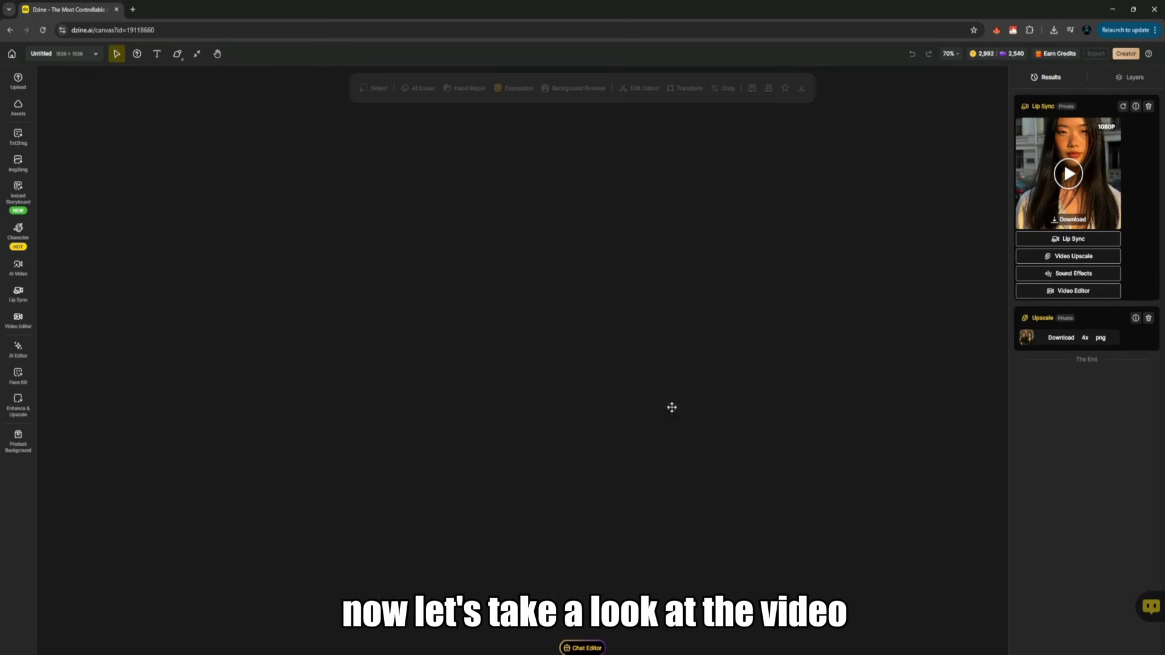
- Enlarge the finished lip-synced portrait video and replay it from the start
{"action": "left_click", "coordinate": [1063, 175]}
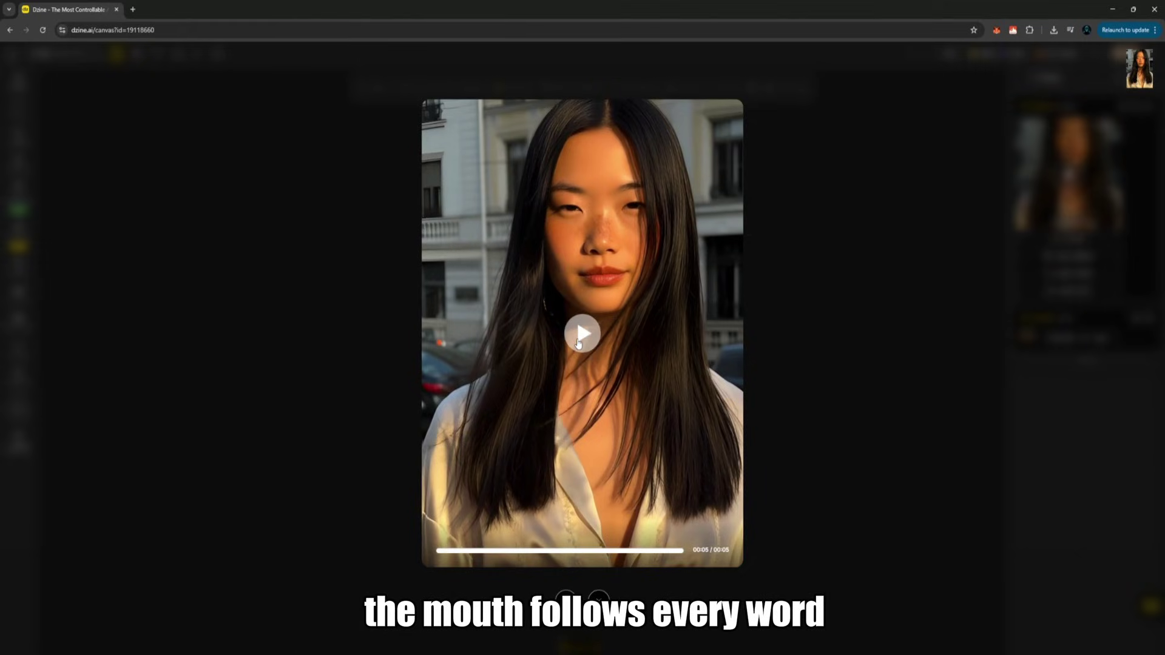
{"action": "left_click", "coordinate": [578, 343]}
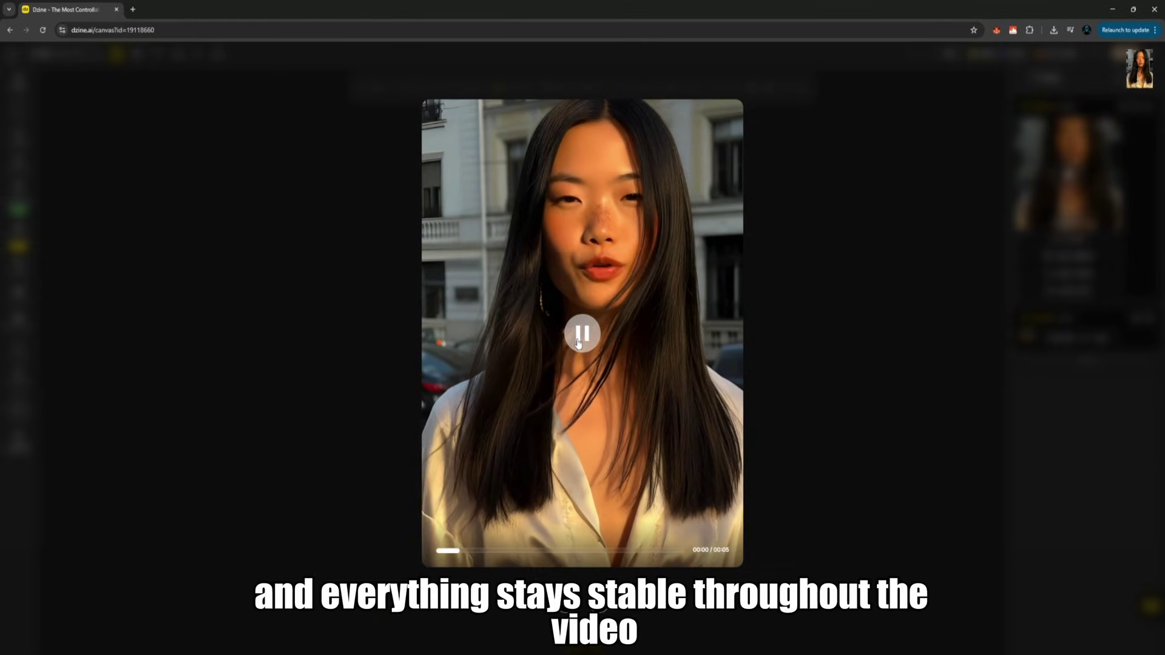